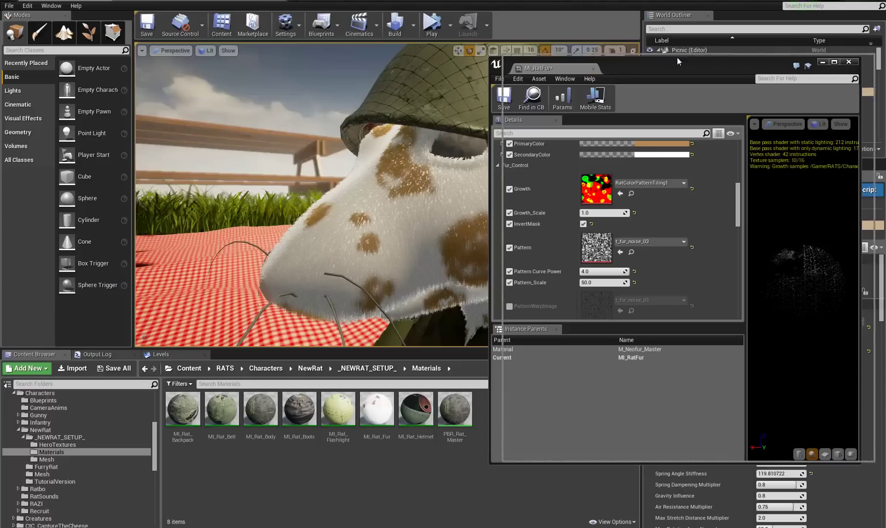
Toggle InvertMask in MI_RatFur several times to compare, leaving the fur mask inverted.
drag(608, 70, 693, 61)
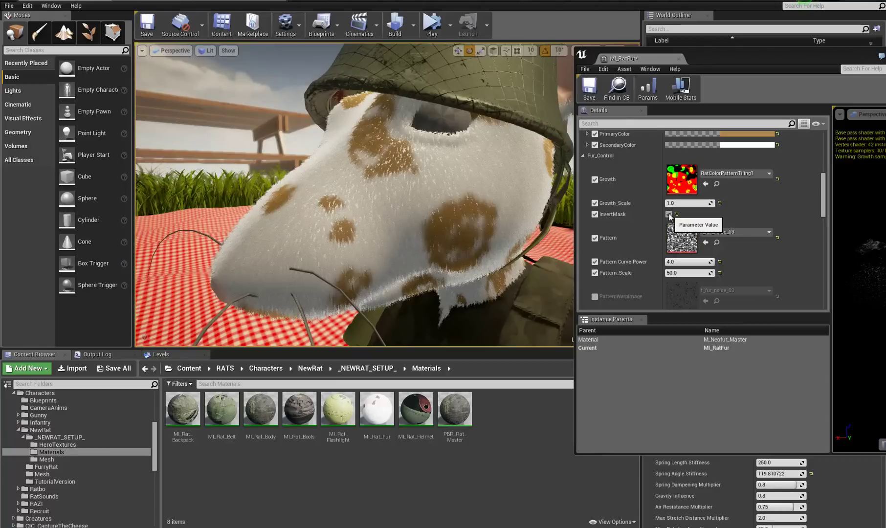
click(669, 215)
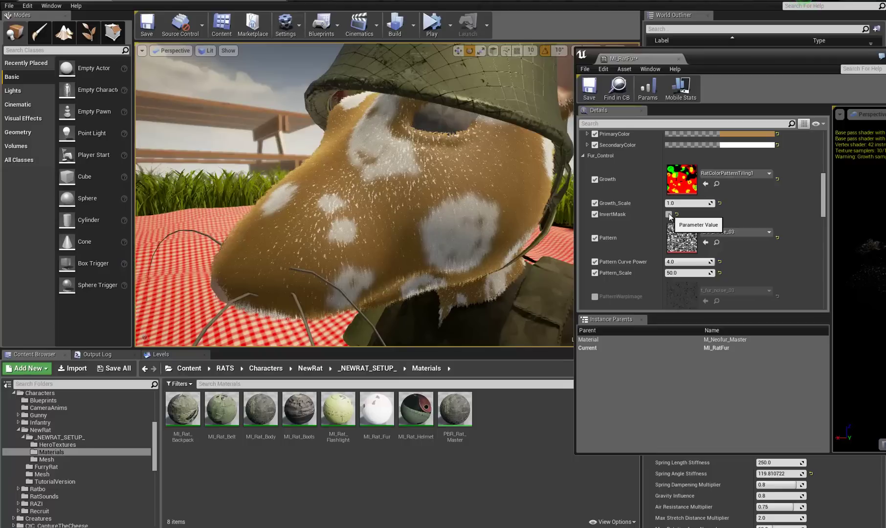
click(668, 214)
click(668, 214)
click(669, 214)
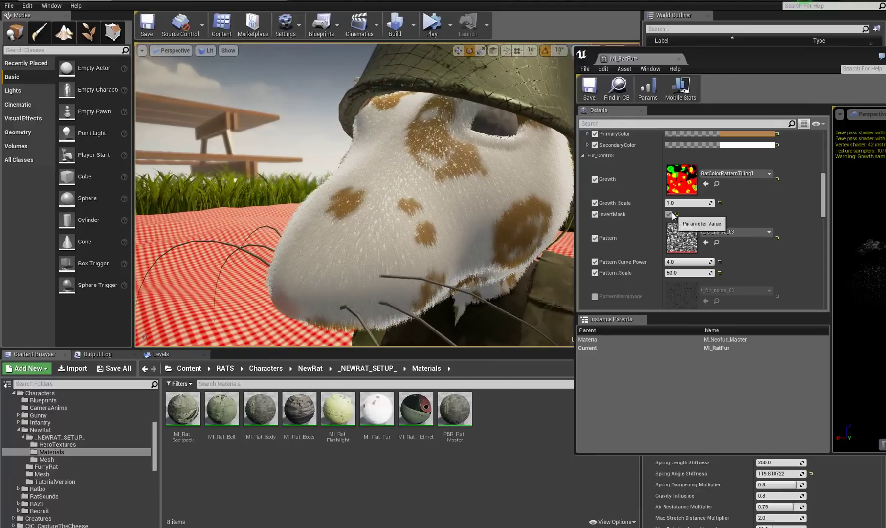
click(668, 215)
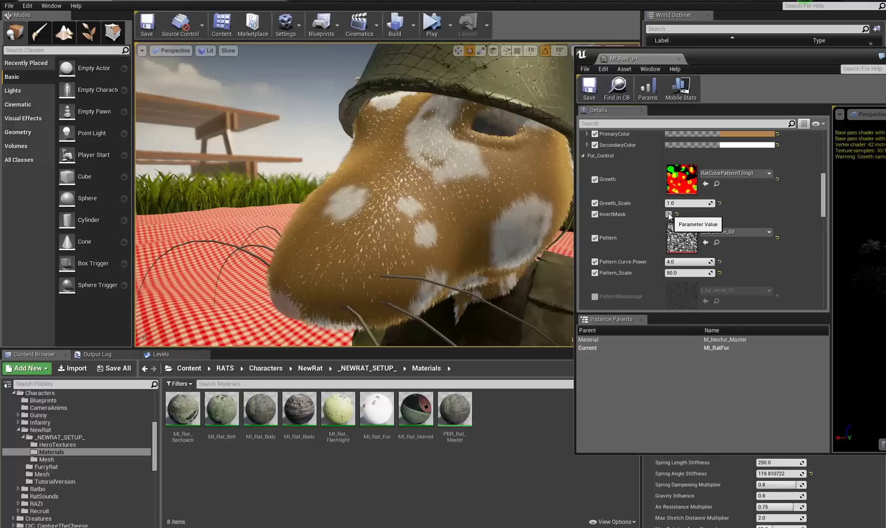
click(669, 215)
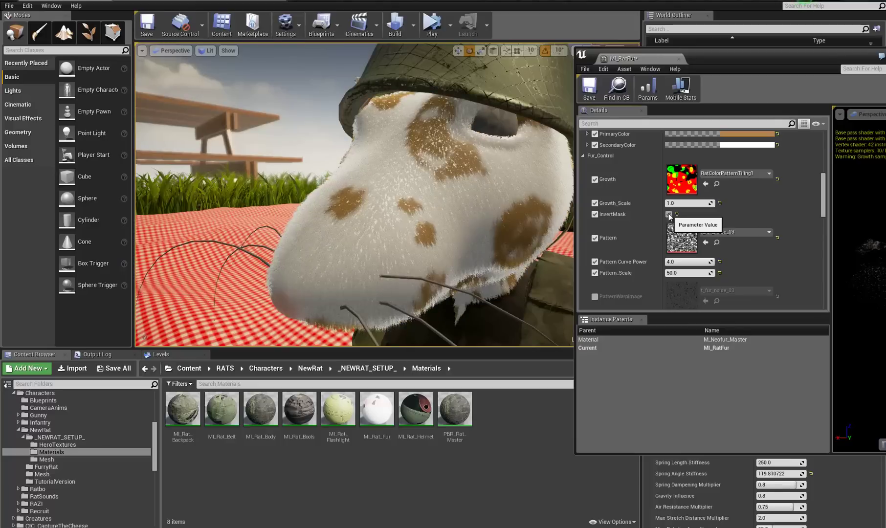
click(668, 214)
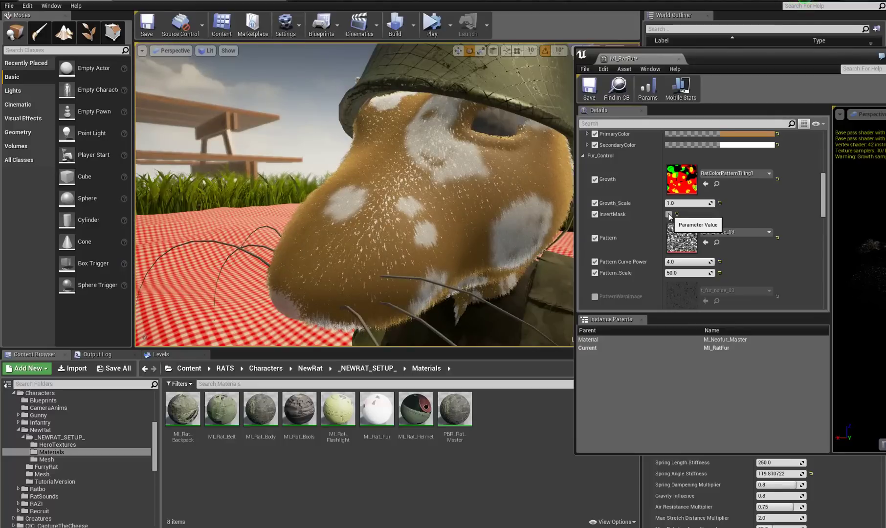
click(669, 215)
click(668, 215)
scroll(688, 227, down, 10)
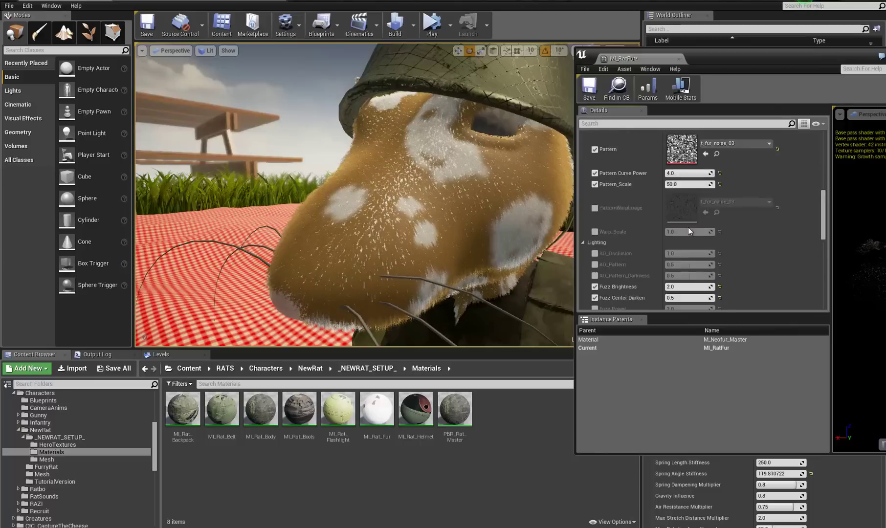
click(158, 1)
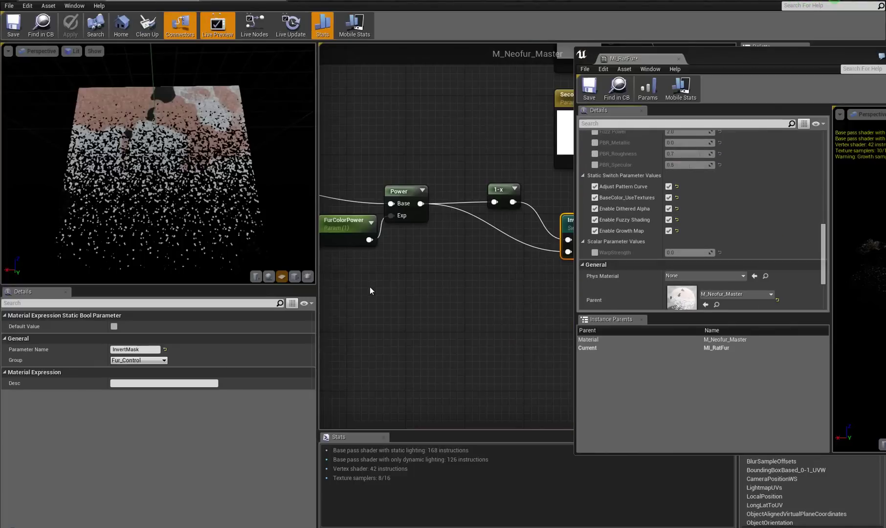
right_drag(370, 287, 408, 294)
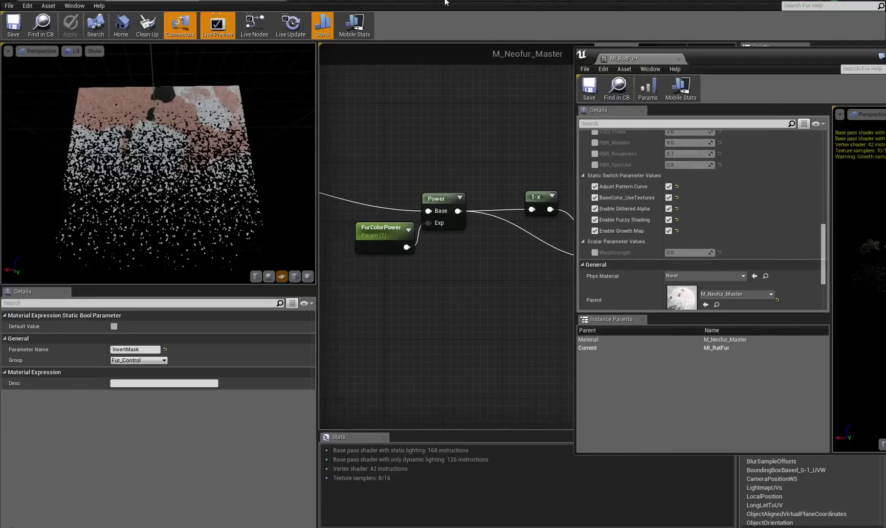
double_click(657, 56)
click(154, 1)
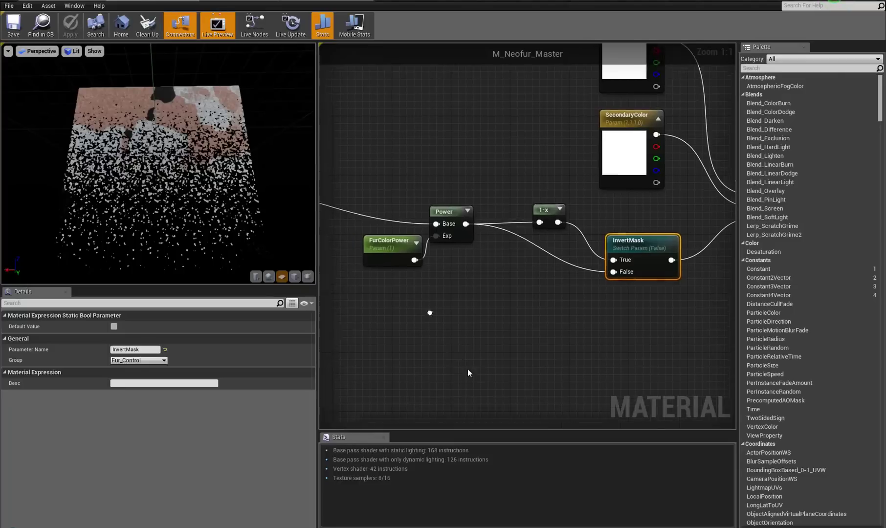
scroll(448, 338, down, 6)
scroll(538, 307, up, 6)
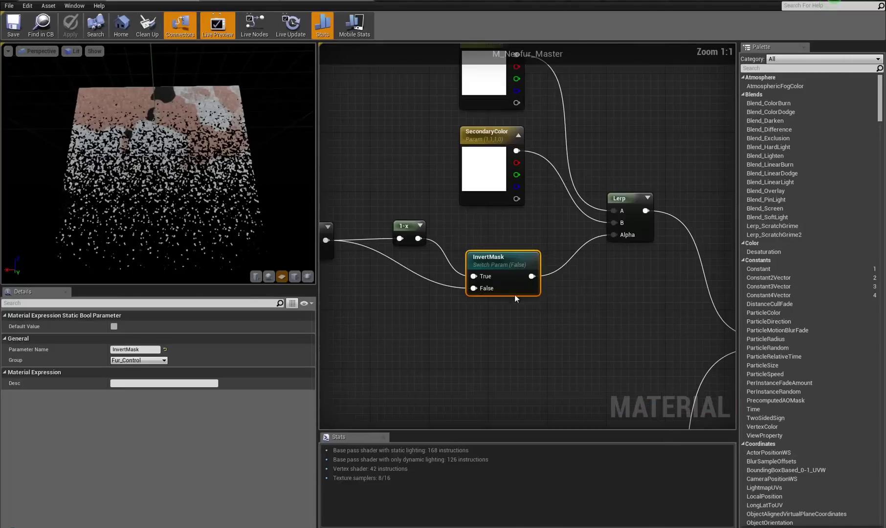
right_drag(375, 316, 410, 311)
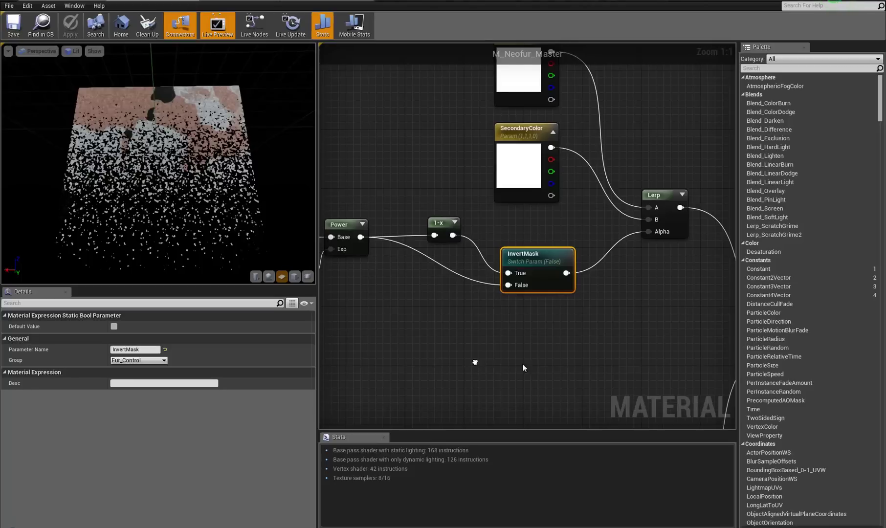
right_drag(521, 364, 574, 370)
double_click(602, 262)
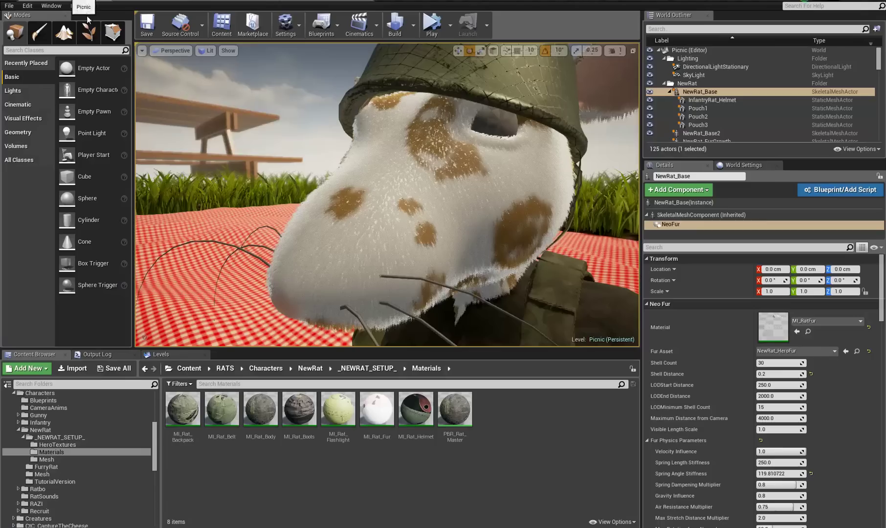
alt+drag(391, 192, 372, 182)
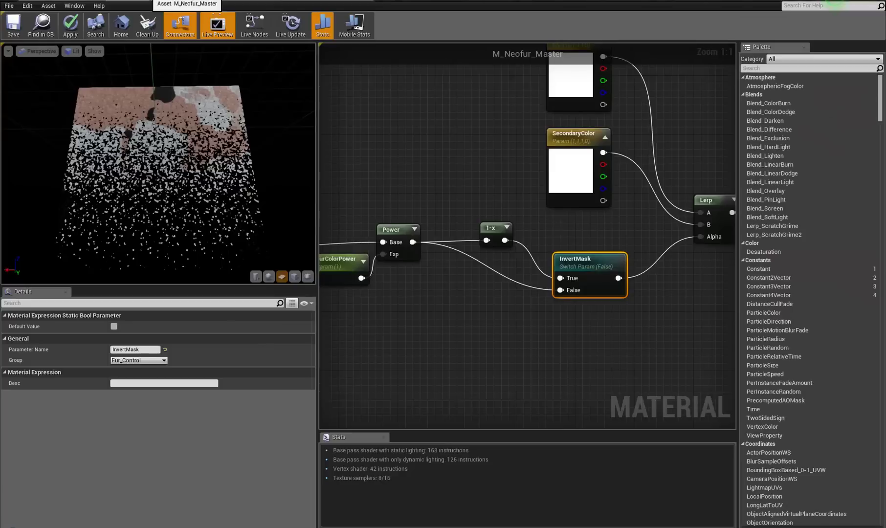
click(186, 5)
right_drag(437, 352, 485, 338)
Search the graph's node list for 'if' and place an If node below the InvertMask switch.
click(483, 310)
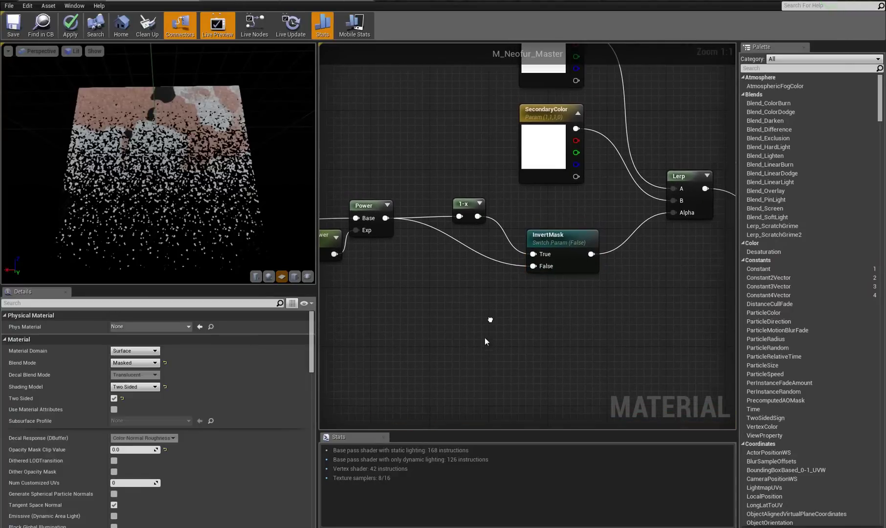
right_click(535, 328)
text(if)
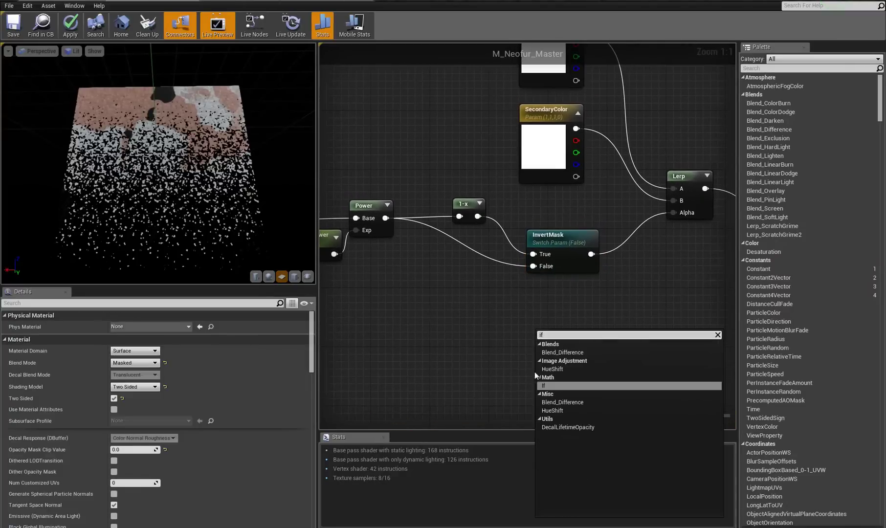
click(550, 386)
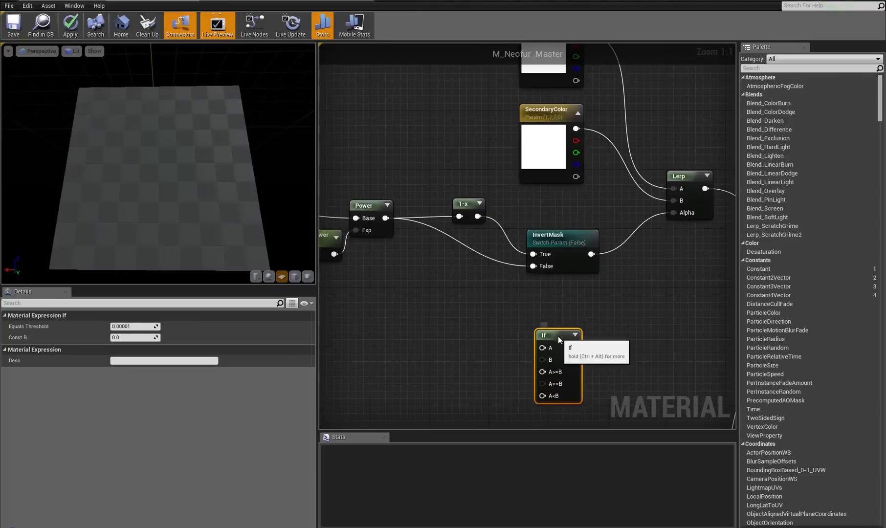
right_drag(448, 310, 477, 320)
click(630, 216)
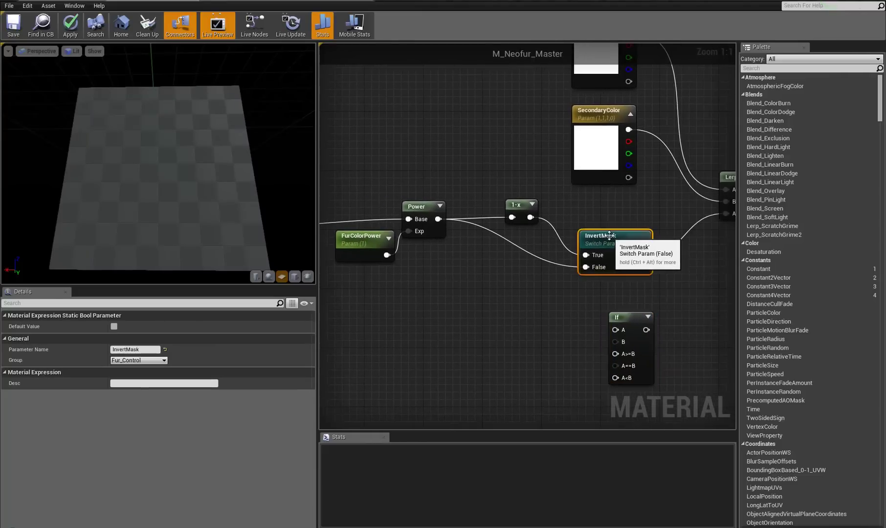
click(510, 293)
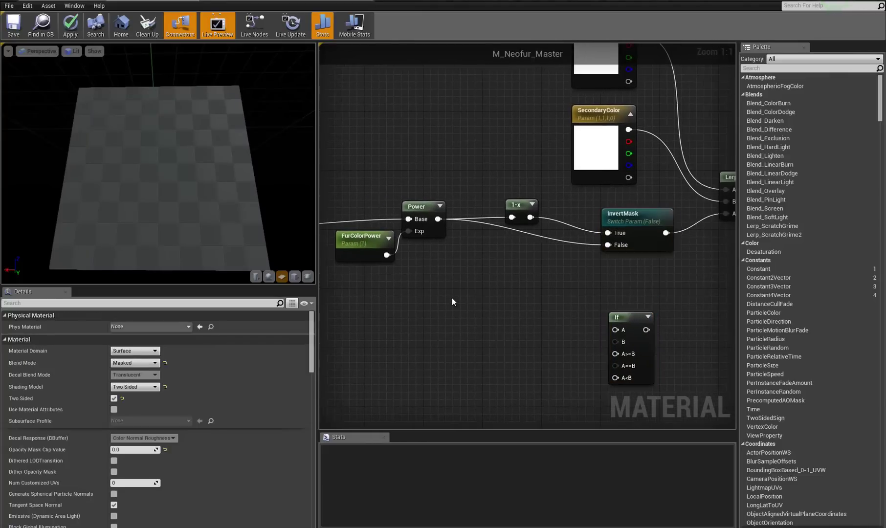
Add a scalar parameter named InvertMask beside the If node, deleting an extra parameter.
click(452, 298)
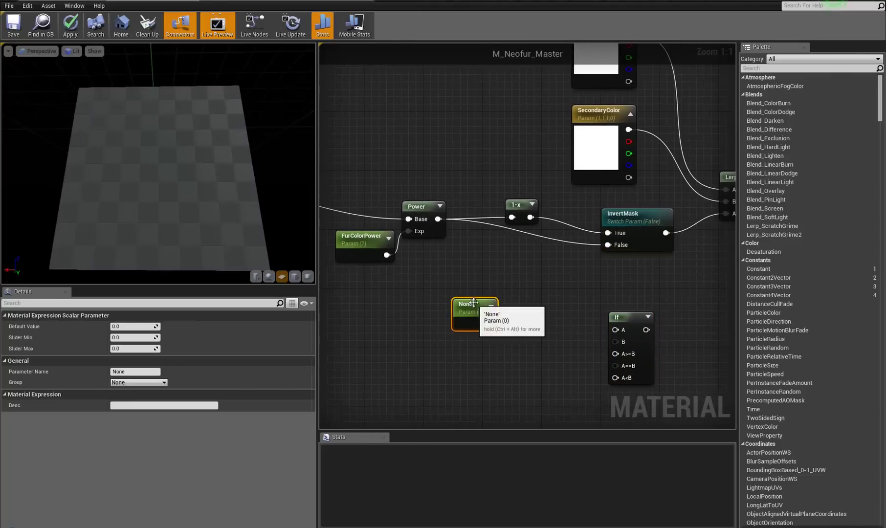
click(133, 374)
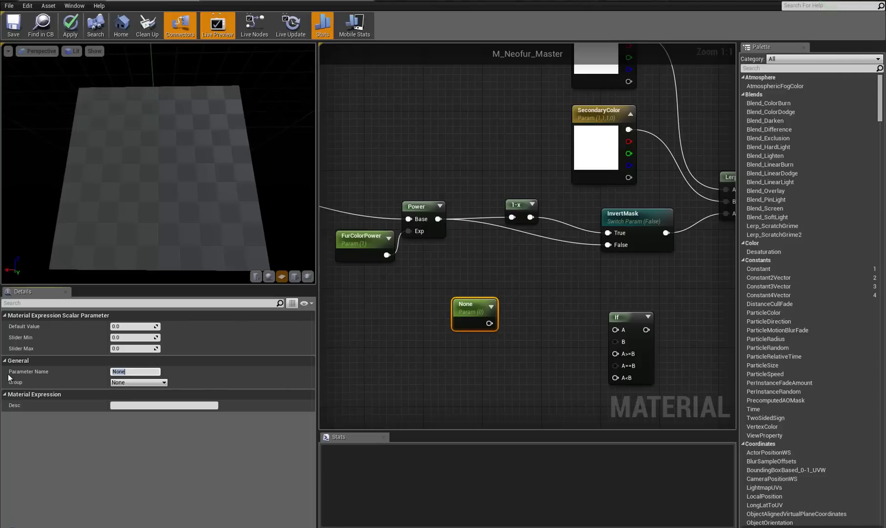
key(Return)
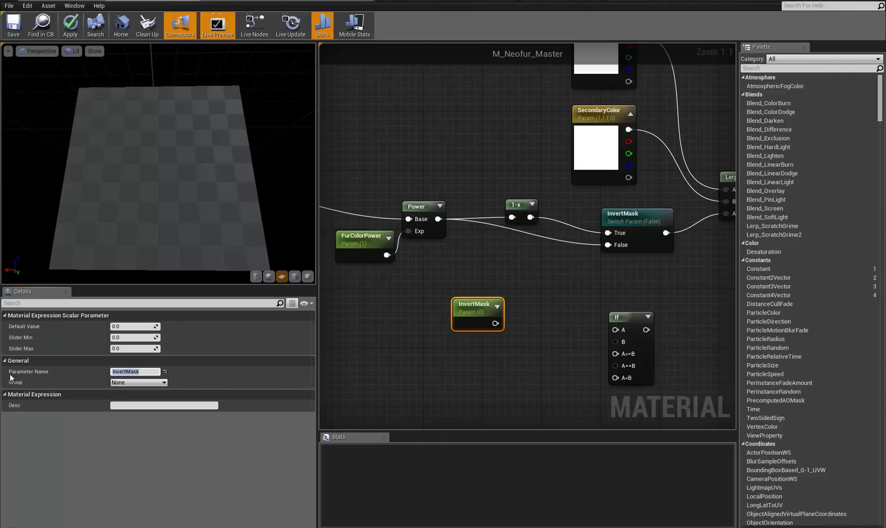
drag(481, 316, 615, 342)
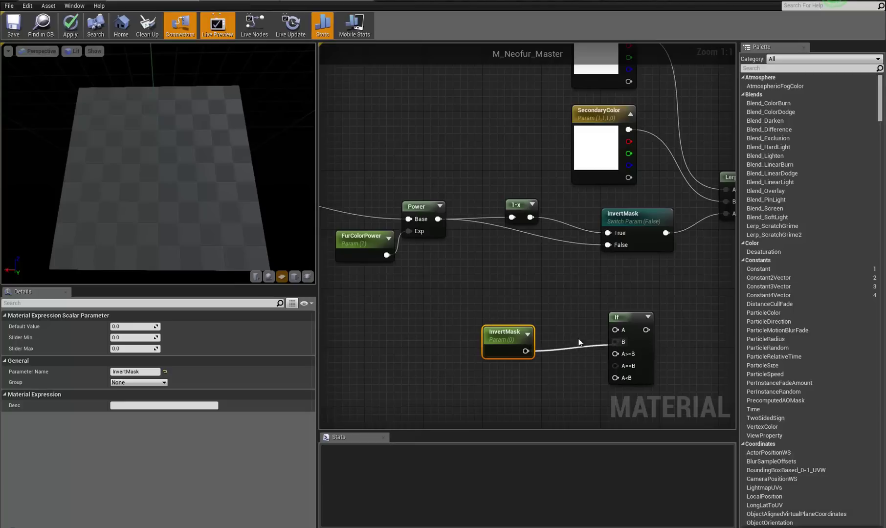
click(517, 277)
click(517, 330)
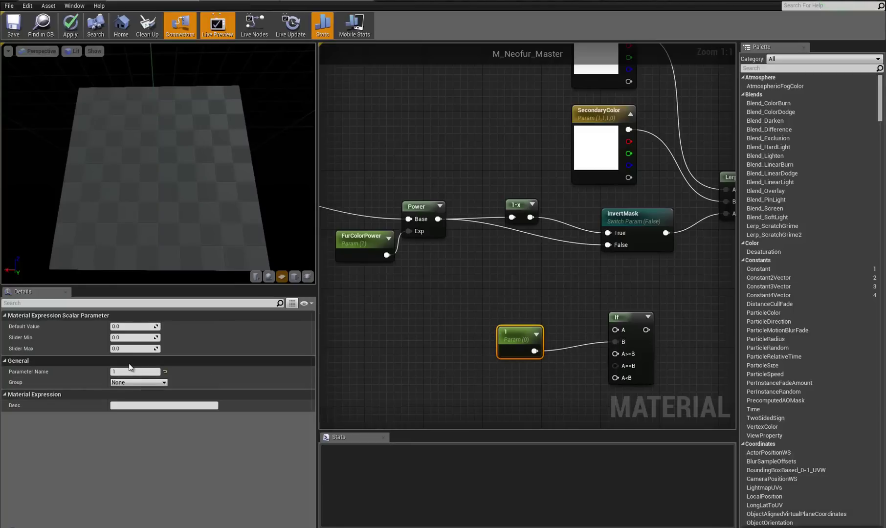
click(128, 372)
text(InvertMask)
key(Return)
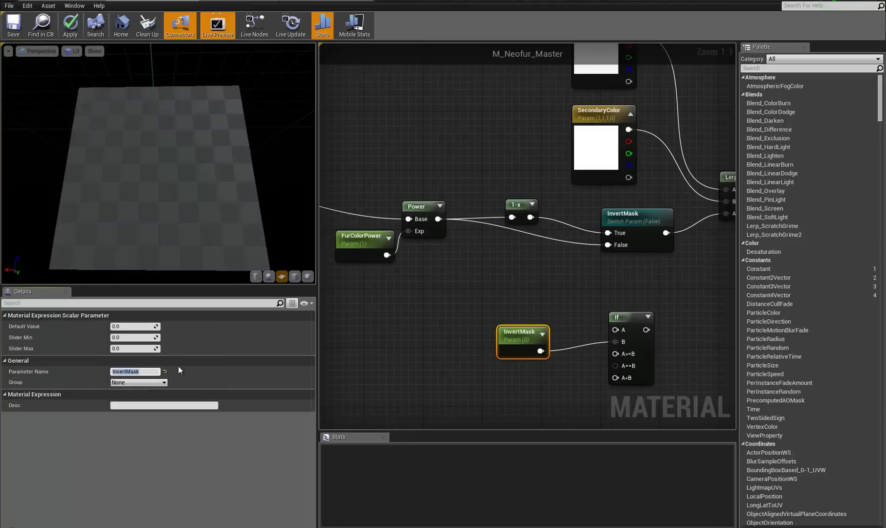
click(505, 304)
click(511, 279)
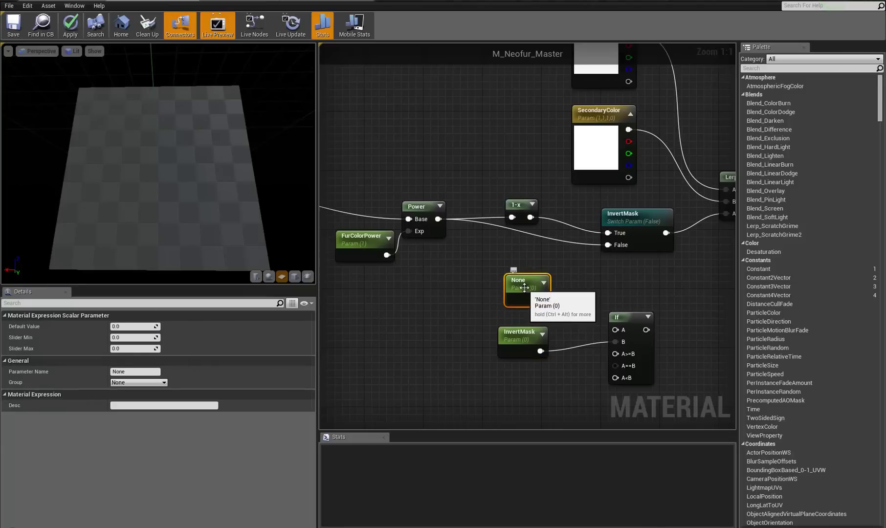
key(Delete)
Add a Constant of 0.5, wire it into the If node, and group it with InvertMask.
click(531, 273)
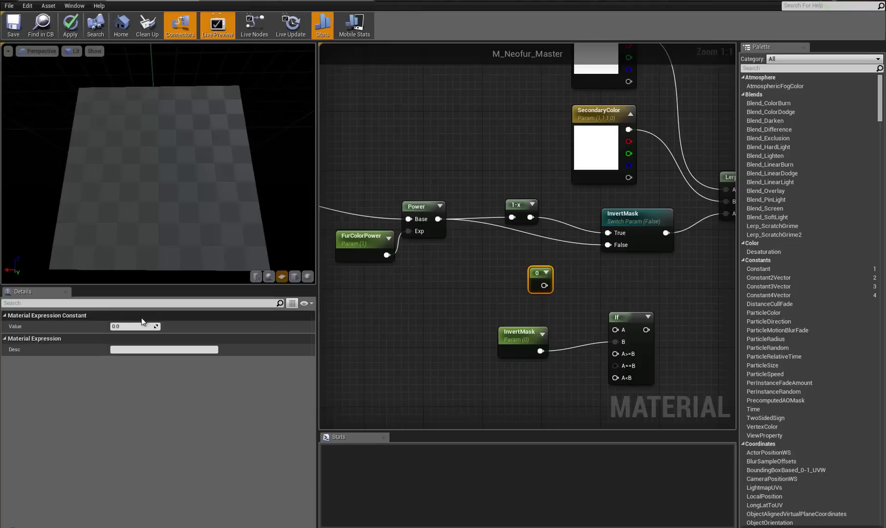
click(126, 326)
text(0.5)
key(Return)
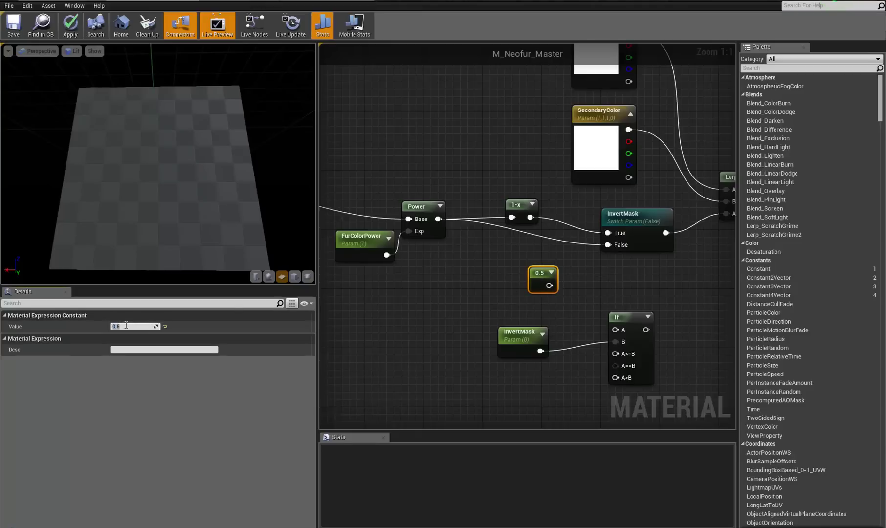
drag(548, 286, 615, 330)
drag(517, 335, 546, 312)
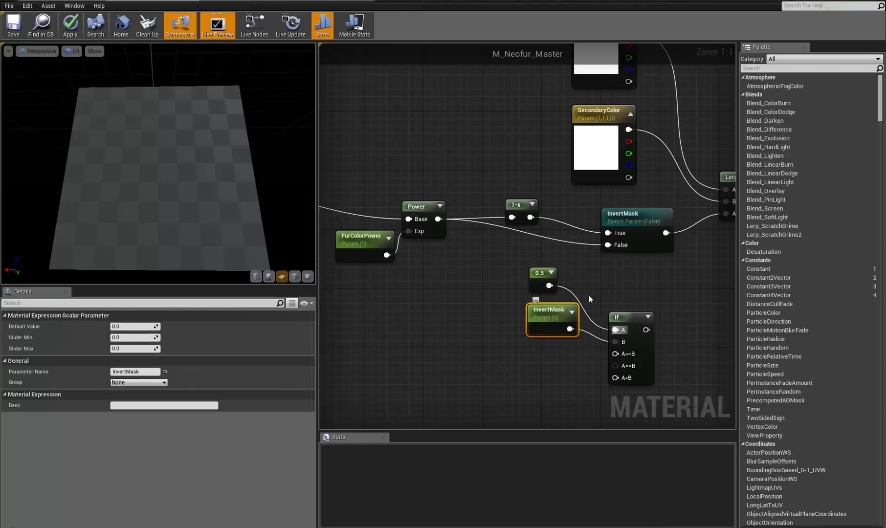
right_drag(543, 264, 530, 265)
drag(567, 346, 565, 344)
drag(510, 319, 466, 327)
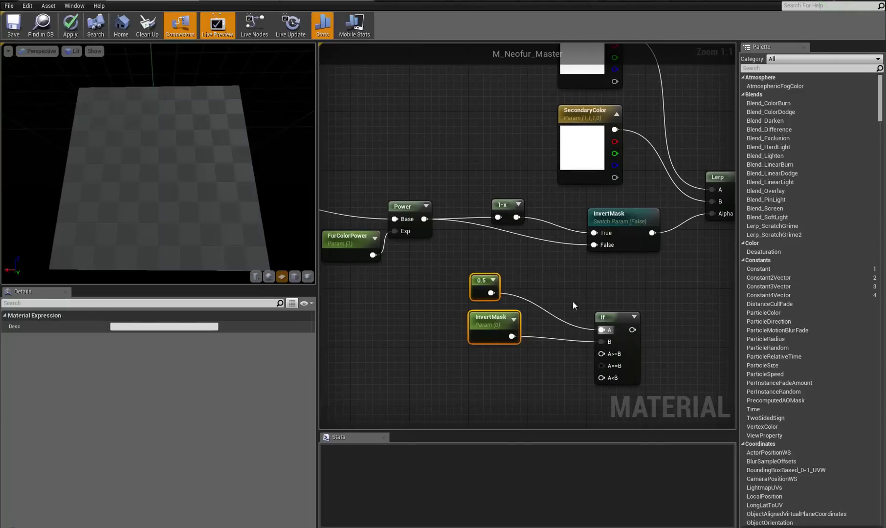
right_drag(572, 301, 531, 299)
Drive the Lerp's Alpha from the If output and stack InvertMask above the 0.5 node.
ctrl+drag(612, 232, 591, 327)
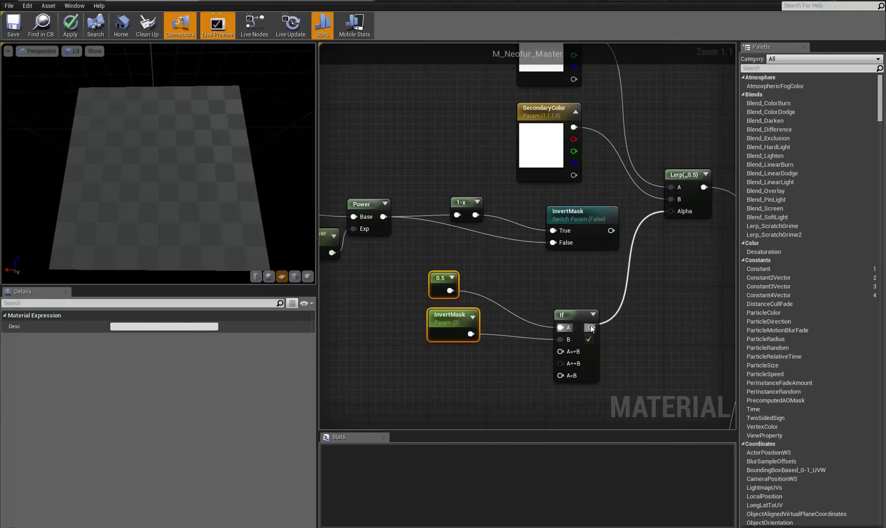
right_drag(522, 281, 519, 270)
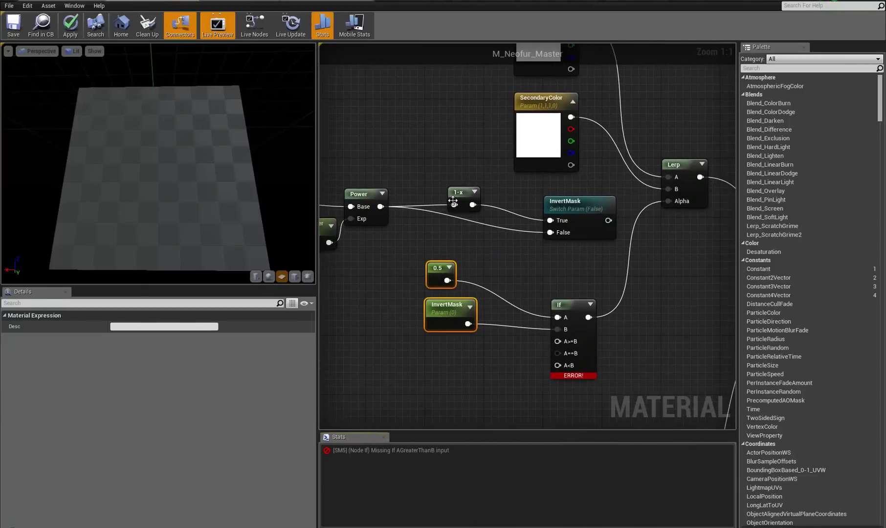
drag(452, 318, 564, 317)
click(462, 303)
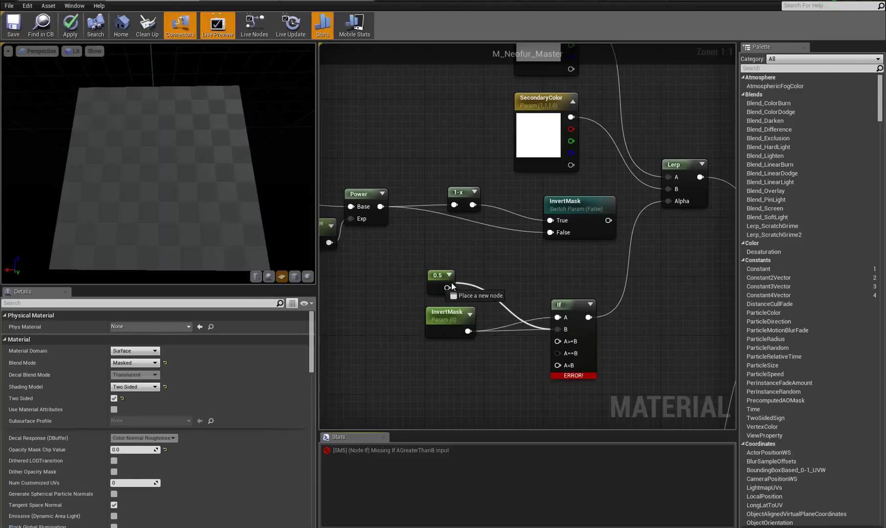
drag(449, 321, 494, 283)
ctrl+click(438, 276)
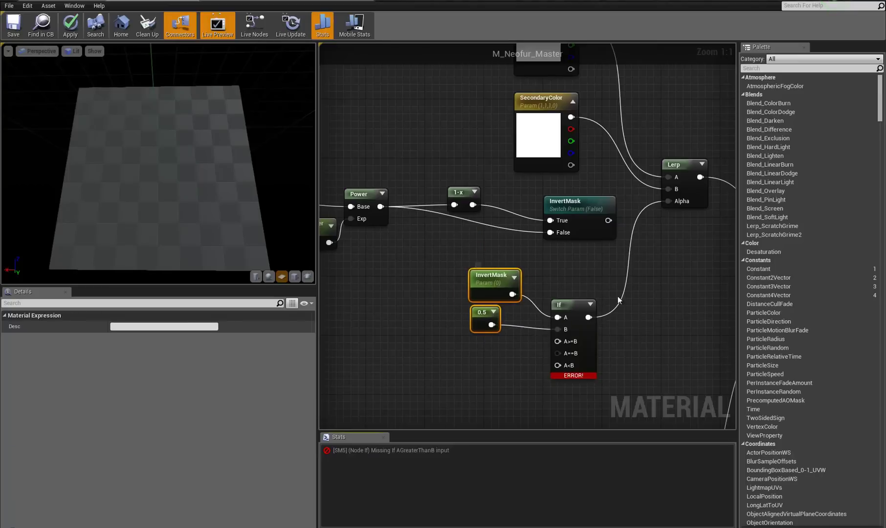
Wire 0.5 into If B, the 1-x result into the equal case, and Power into less-than.
right_drag(508, 268, 490, 263)
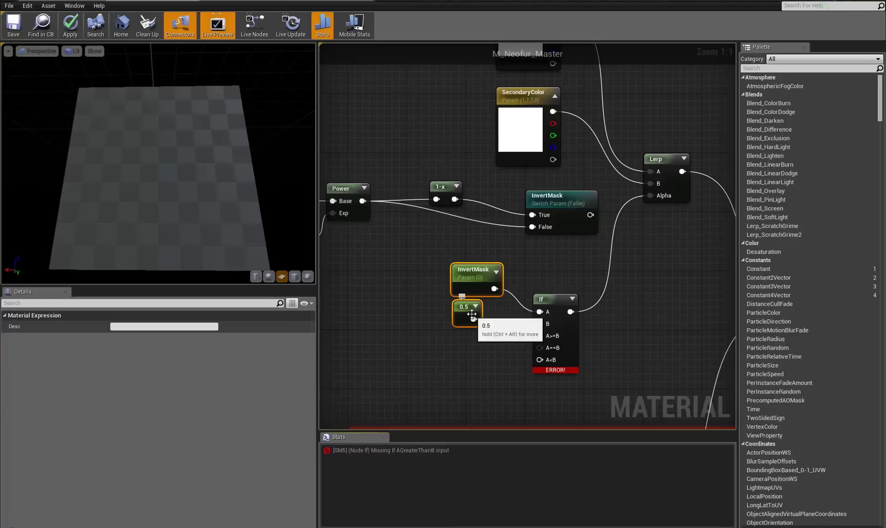
drag(473, 319, 455, 199)
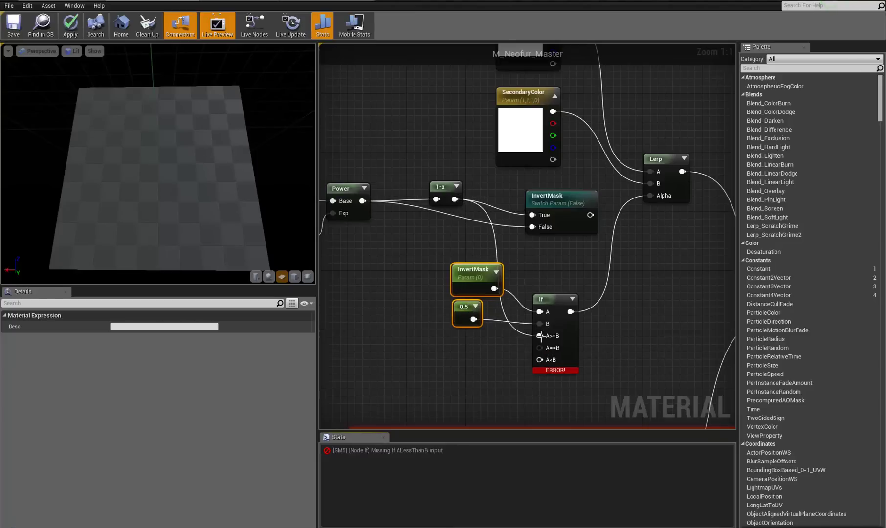
drag(540, 348, 455, 198)
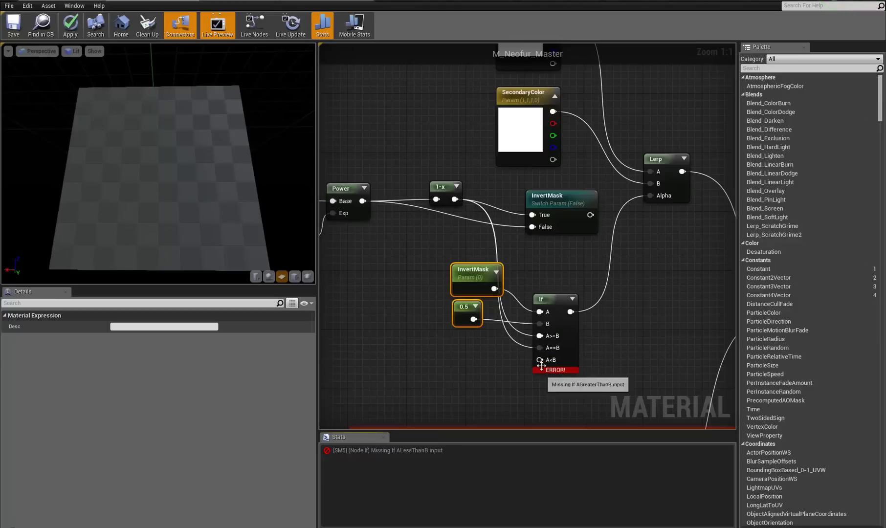
drag(539, 359, 363, 201)
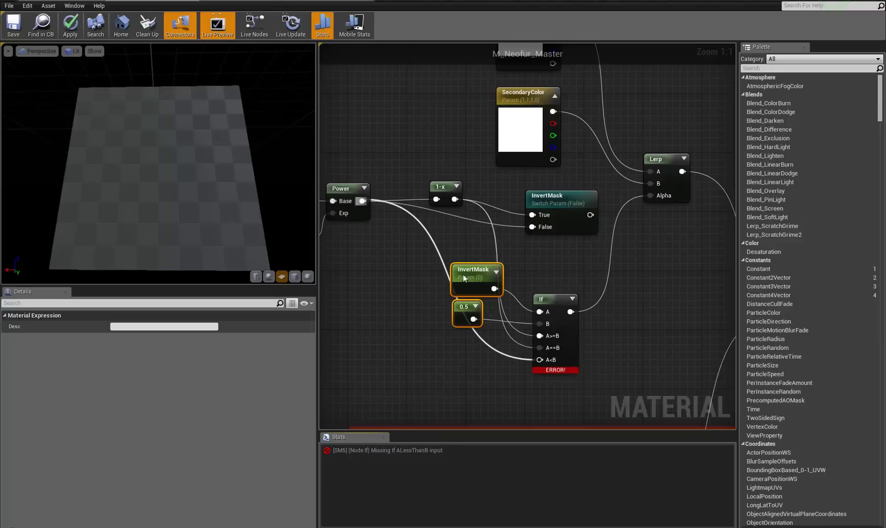
Connect the If output to the Lerp's Alpha and move the old InvertMask switch aside.
drag(571, 311, 650, 195)
click(553, 226)
drag(553, 226, 551, 191)
Delete the old InvertMask switch and move the InvertMask and 0.5 nodes below the If node.
key(Delete)
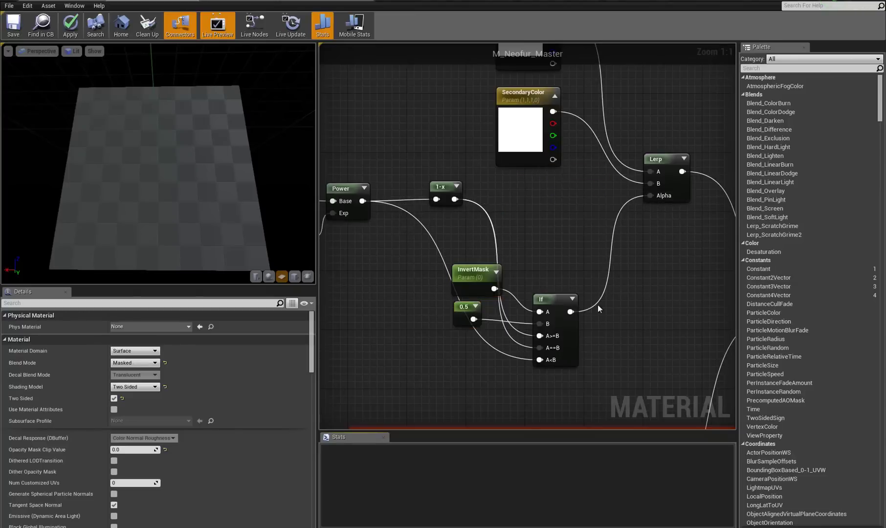
drag(482, 399, 539, 258)
drag(552, 307, 588, 217)
click(544, 326)
drag(464, 307, 522, 219)
click(511, 196)
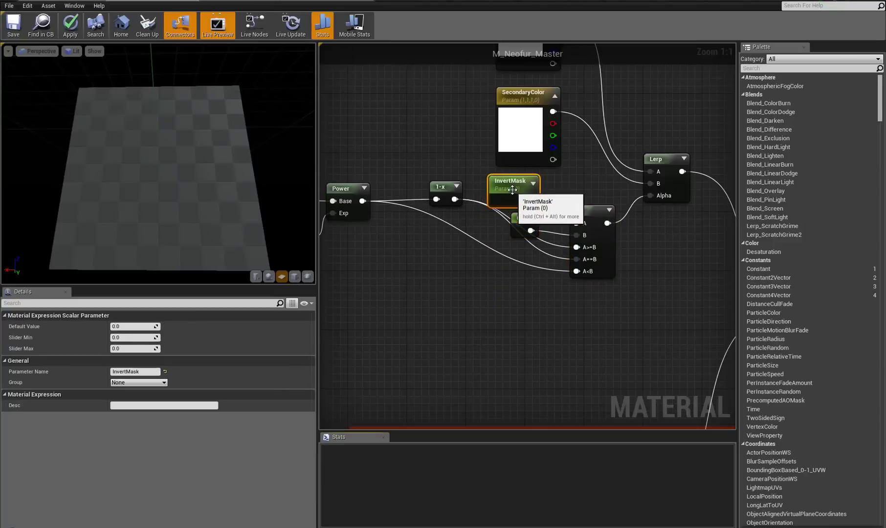
ctrl+click(522, 226)
drag(513, 188, 454, 291)
click(454, 290)
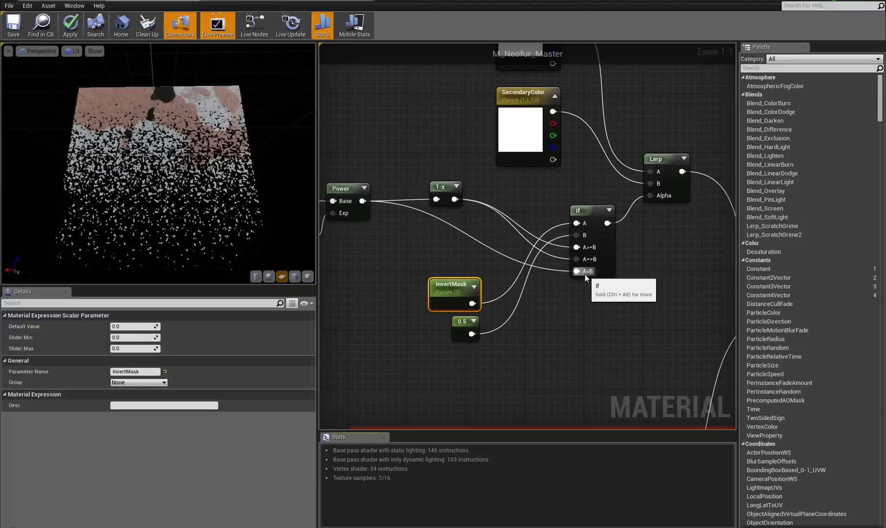
Fine-tune the InvertMask and 0.5 node positions and apply the M_Neofur_Master changes.
scroll(513, 230, down, 1)
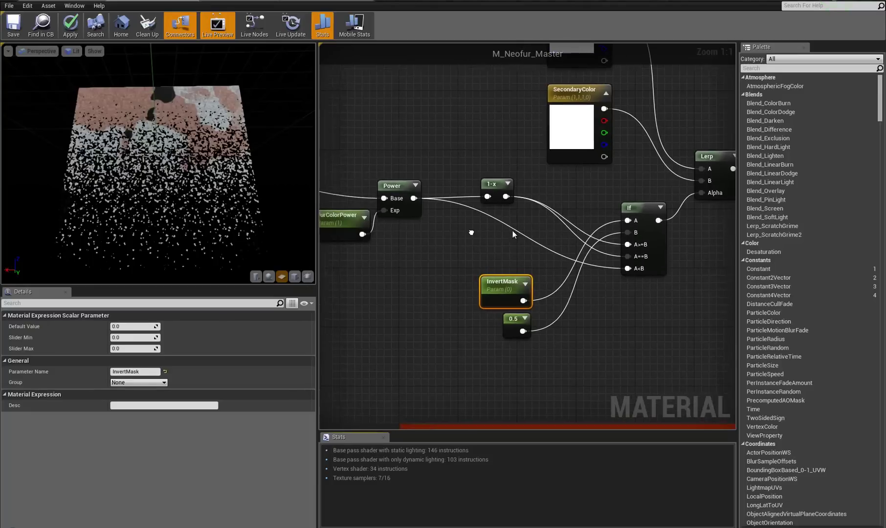
scroll(512, 230, up, 1)
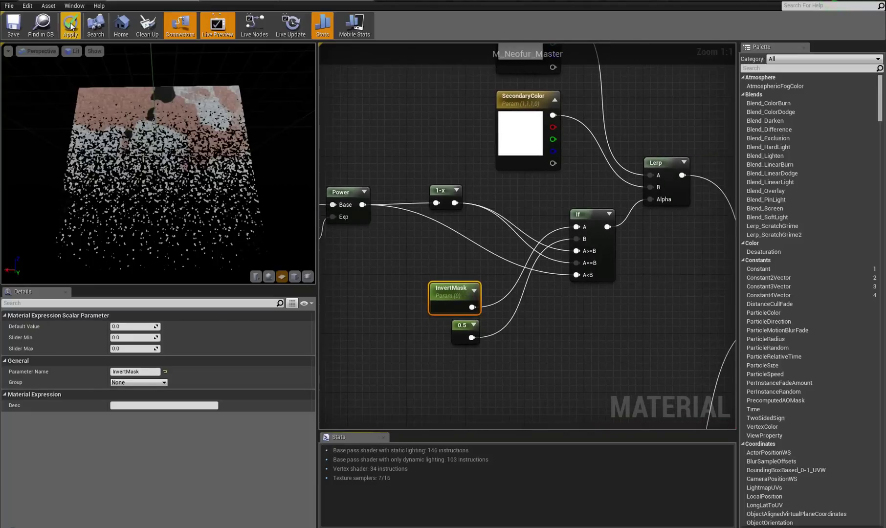
right_drag(472, 247, 559, 246)
drag(477, 382, 530, 255)
right_drag(595, 315, 540, 332)
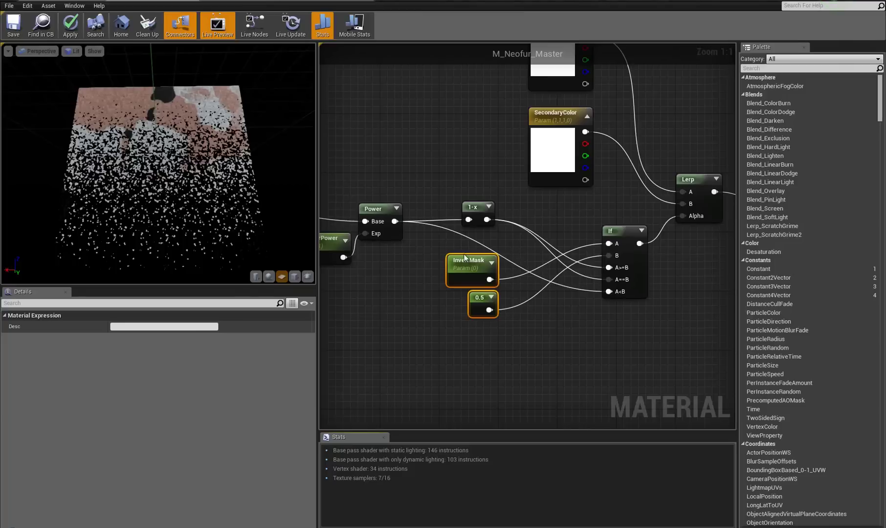
drag(464, 258, 465, 250)
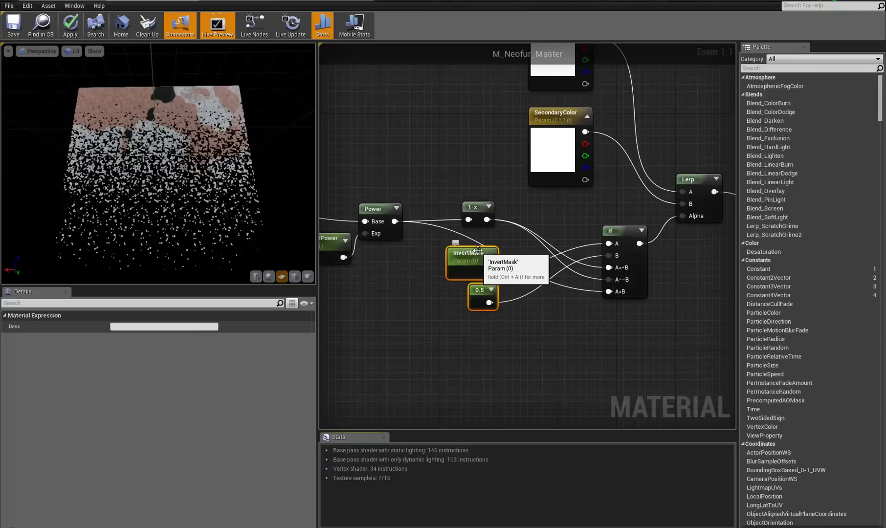
click(478, 251)
mouse_move(477, 250)
mouse_down()
mouse_move(476, 244)
mouse_move(471, 264)
mouse_move(452, 252)
mouse_move(465, 266)
mouse_move(475, 252)
mouse_up()
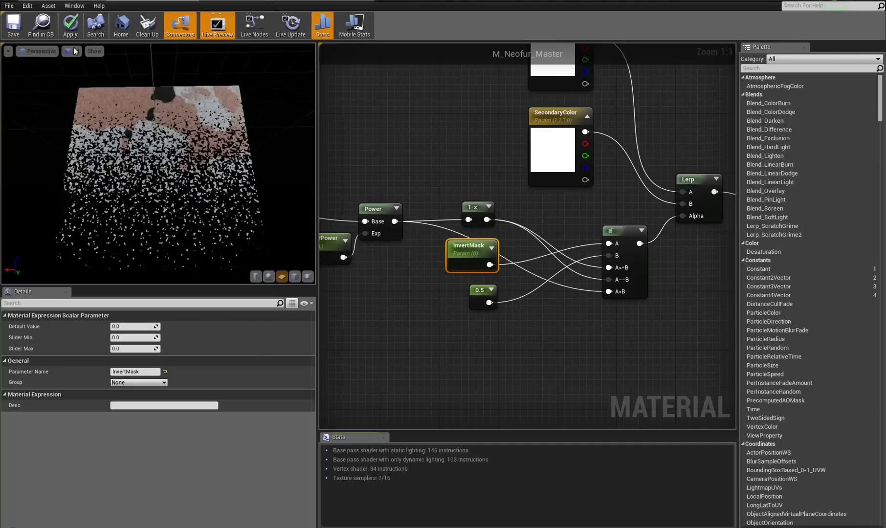
click(70, 26)
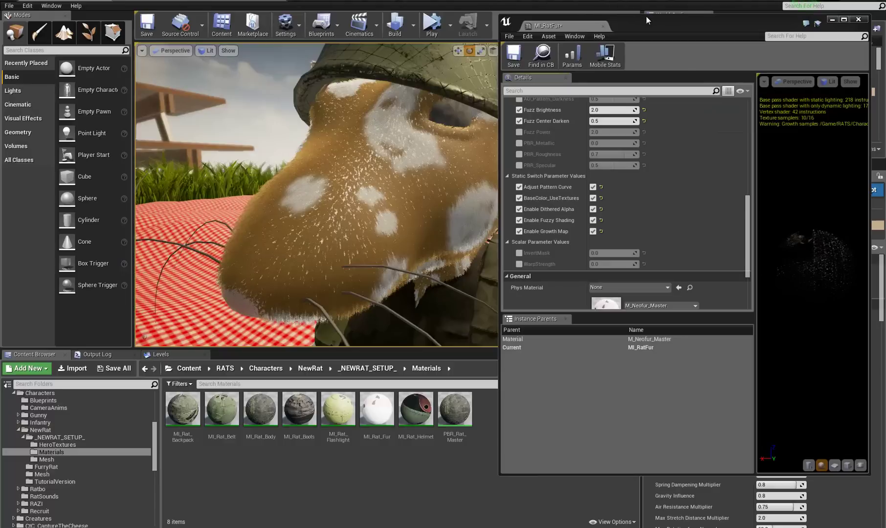
Enable the InvertMask override in MI_RatFur, test values 1, 0 and 0.49, and settle on 0.5.
click(519, 253)
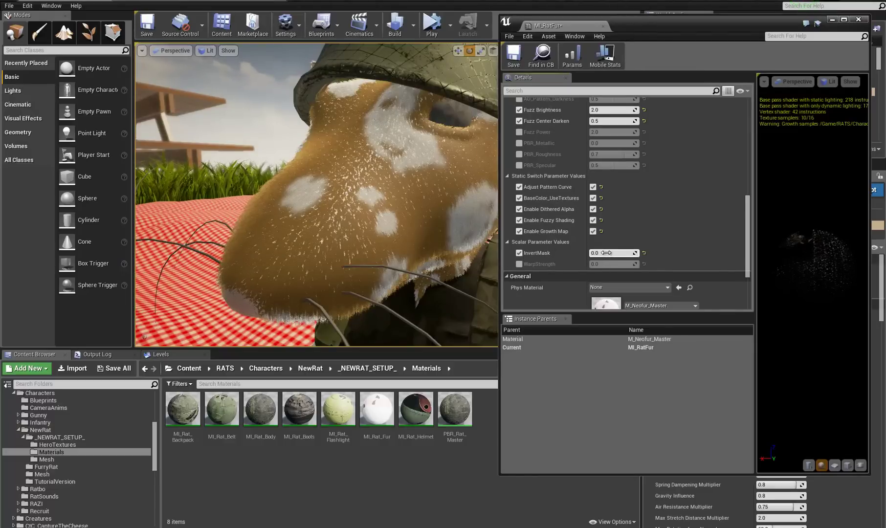
key(Return)
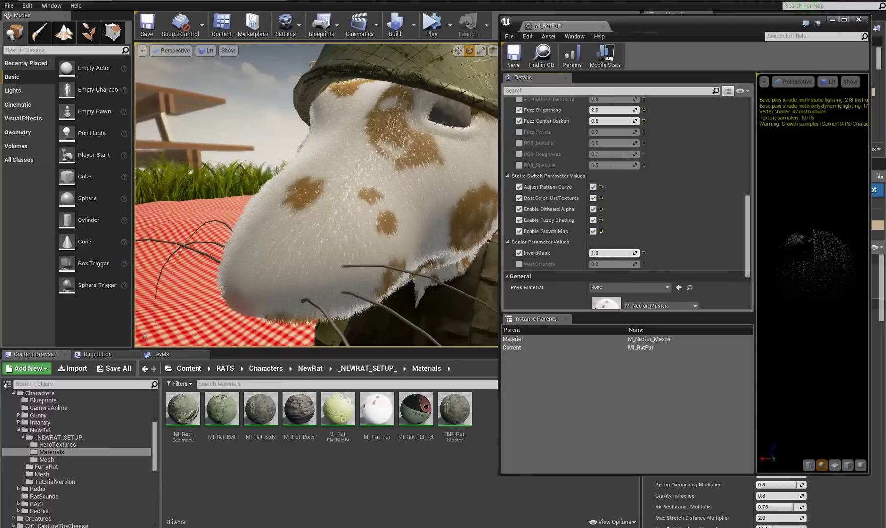
text(0)
key(Return)
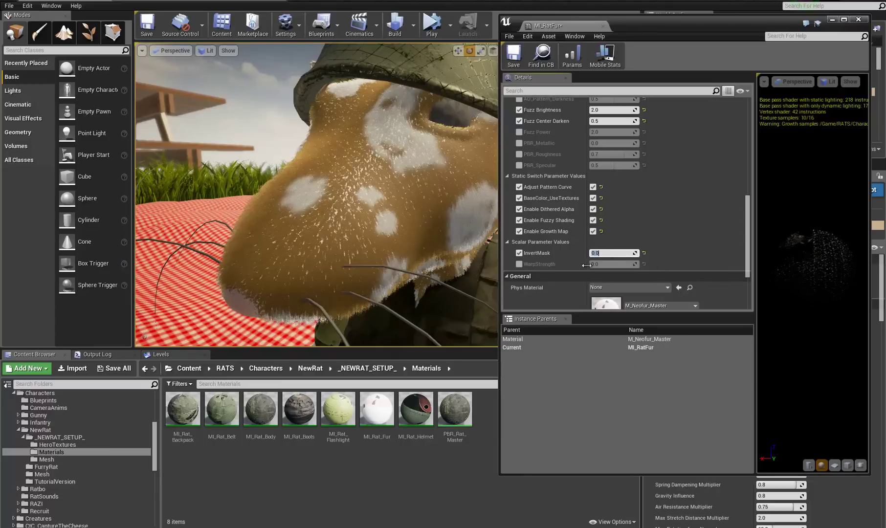
text(0.49)
key(Return)
text(0.5)
key(Return)
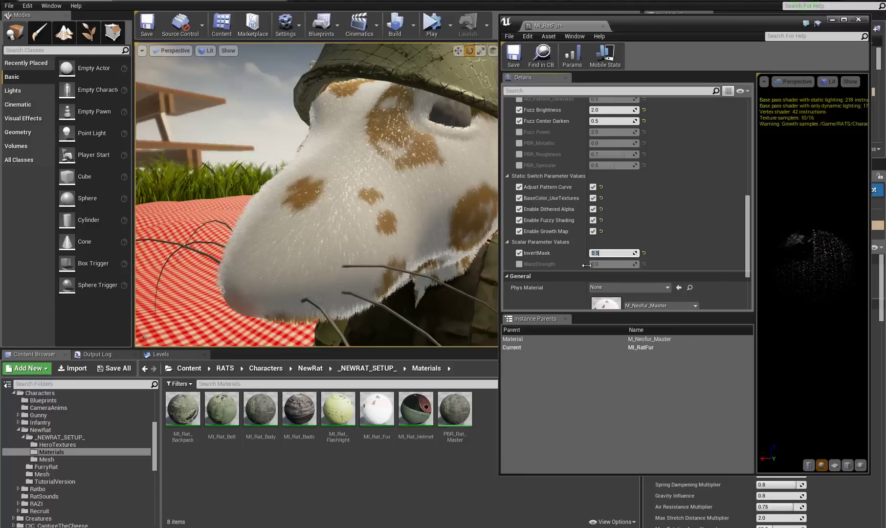
text(0)
key(Return)
text(0.5)
key(Return)
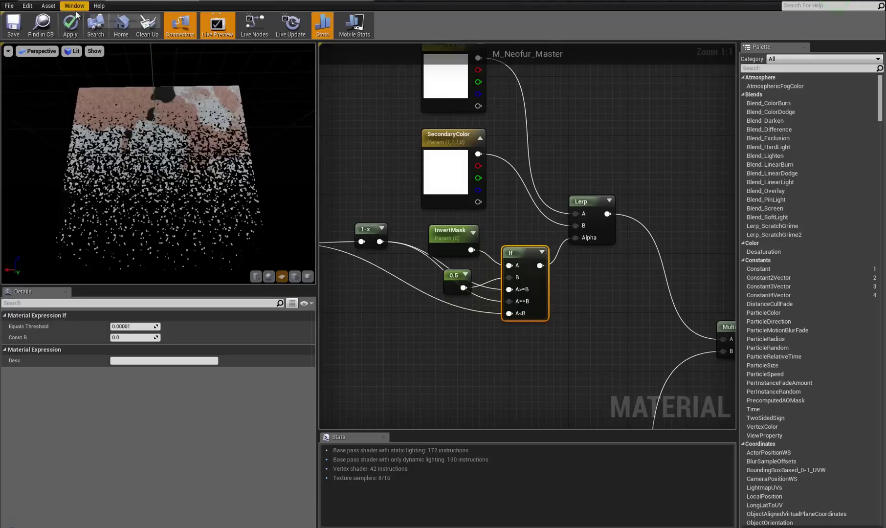
click(71, 24)
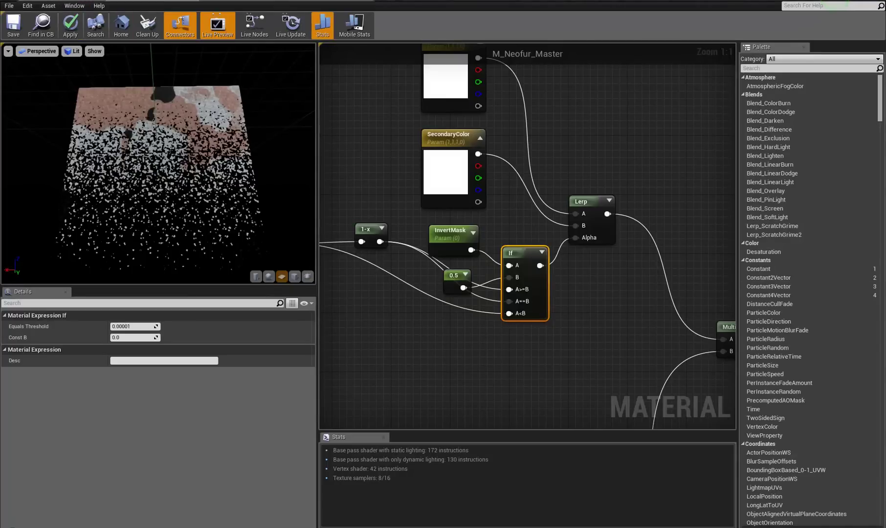